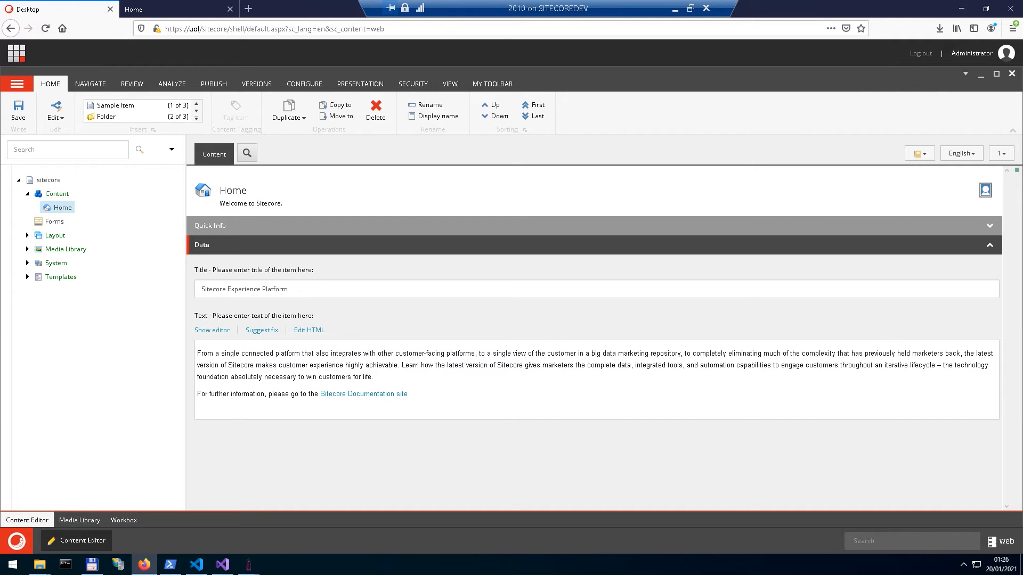
Step: Check which databases are available and examine the items under Content in the web database
click(996, 542)
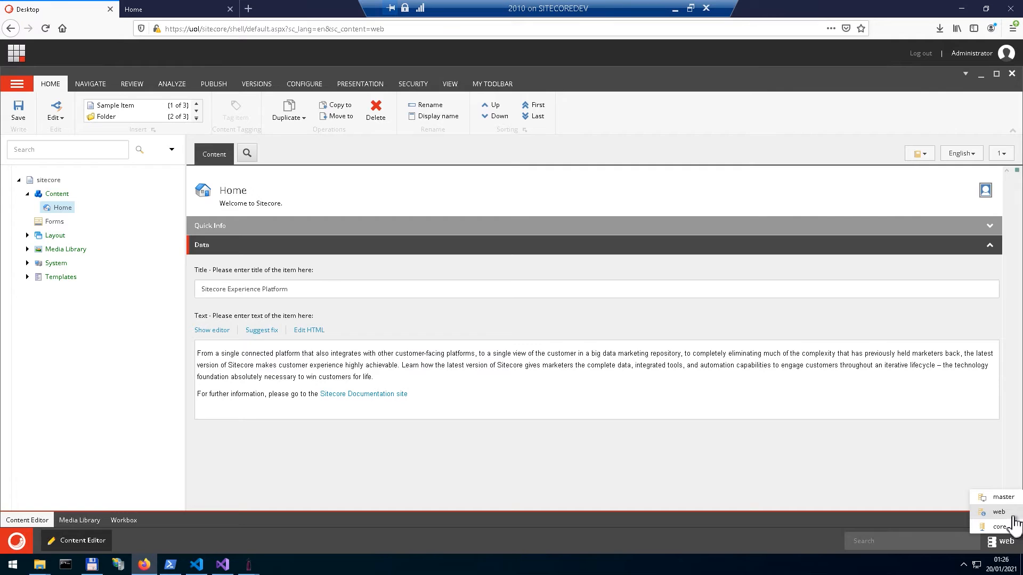
click(592, 194)
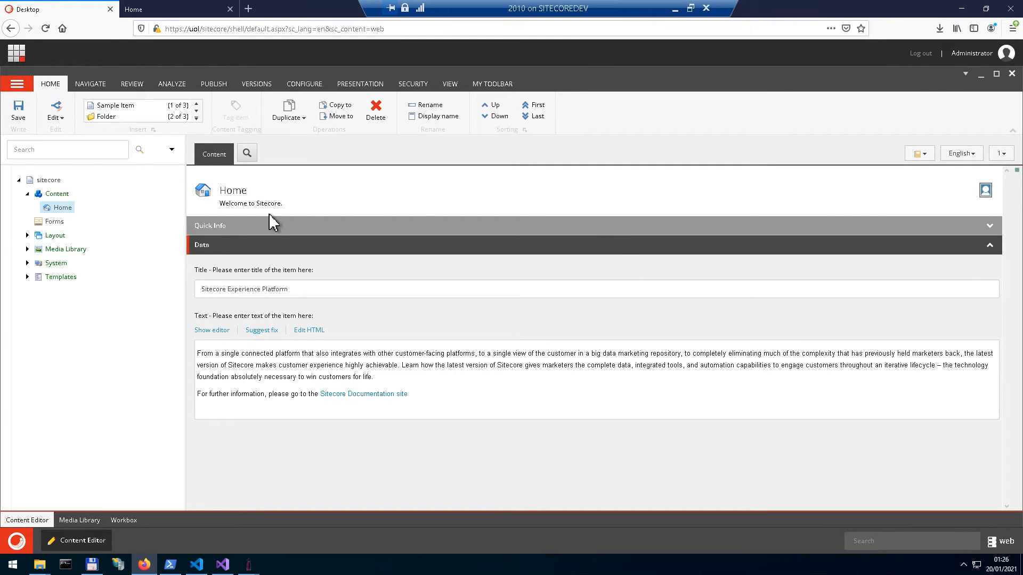
click(27, 194)
click(27, 194)
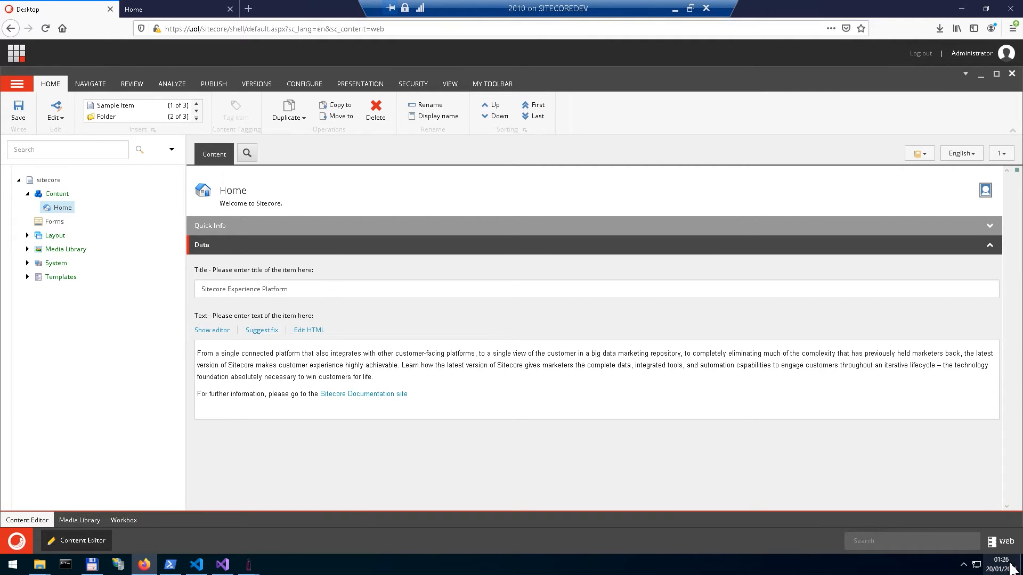
Step: Switch the desktop to the master database and open the Content Editor
click(1000, 541)
click(1000, 497)
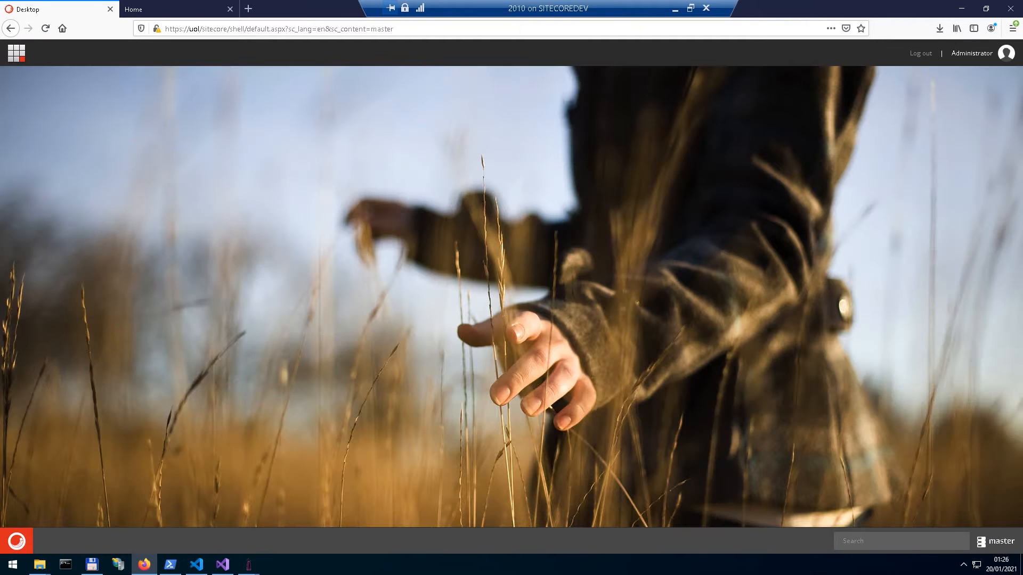
click(16, 541)
click(98, 195)
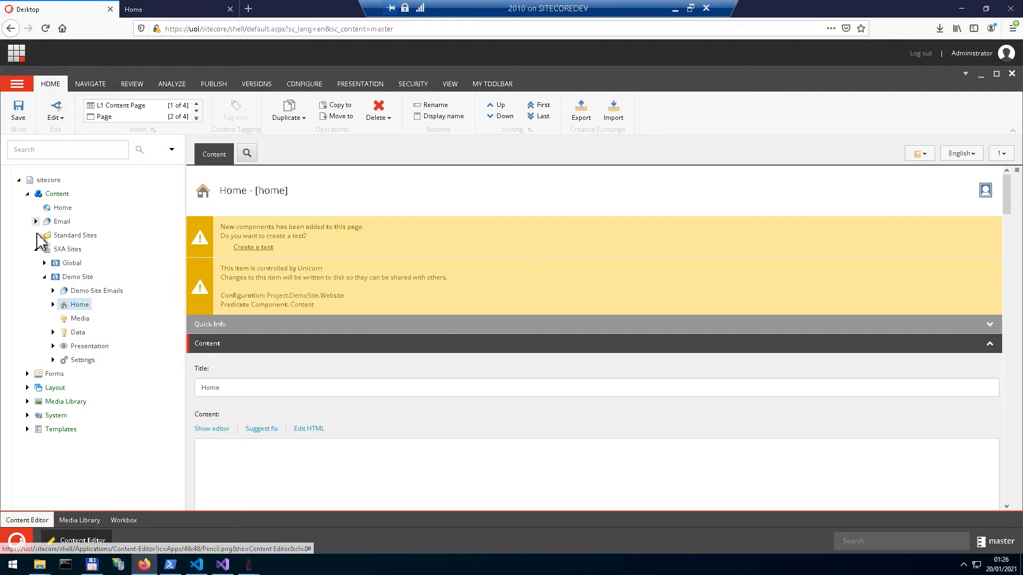
Step: Examine the Demo Site under SXA Sites, including its Home pages and the Home Entertainment subitems
click(36, 250)
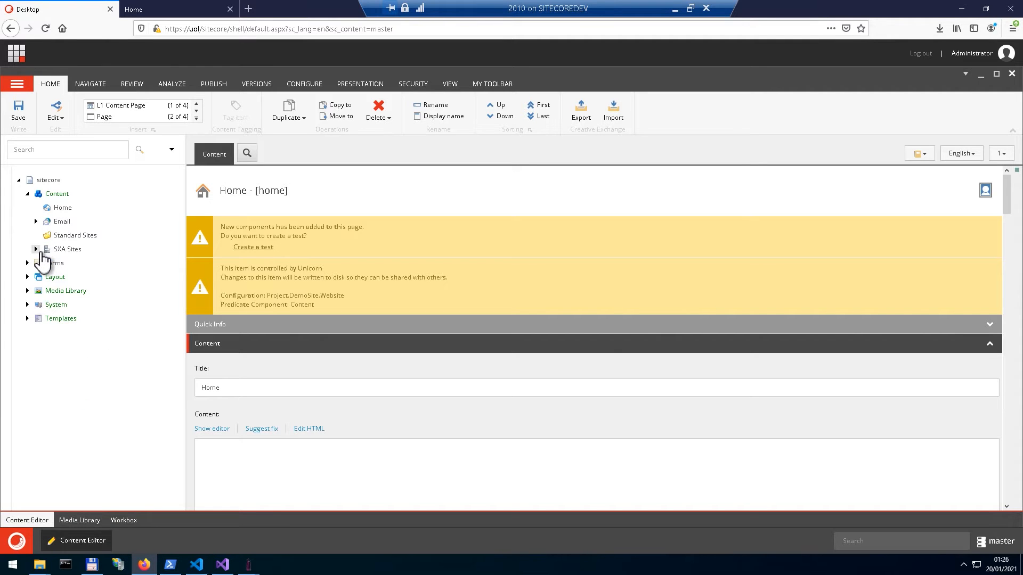
click(36, 250)
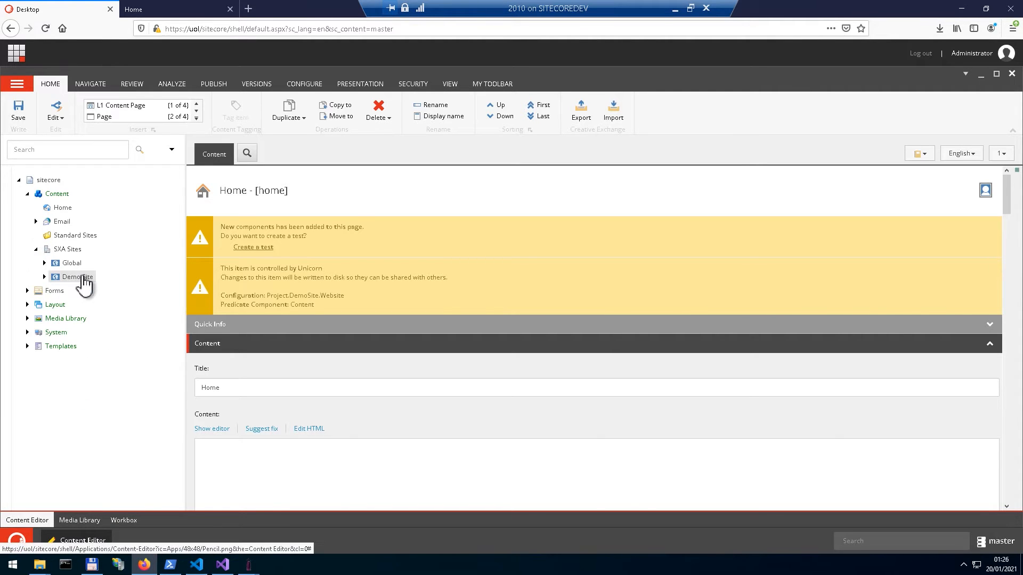
click(77, 277)
click(44, 277)
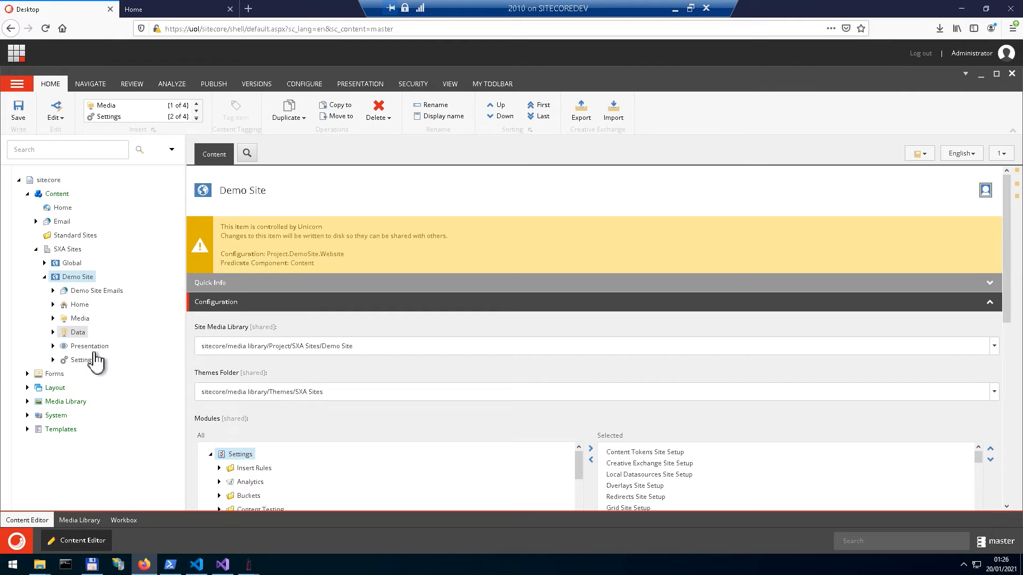
click(53, 304)
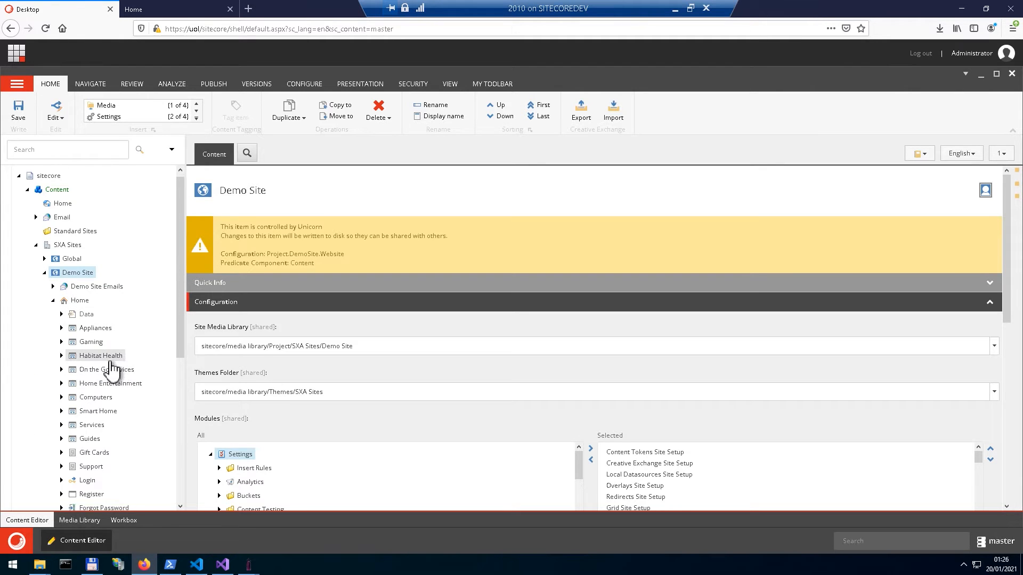
scroll(109, 366, down, 3)
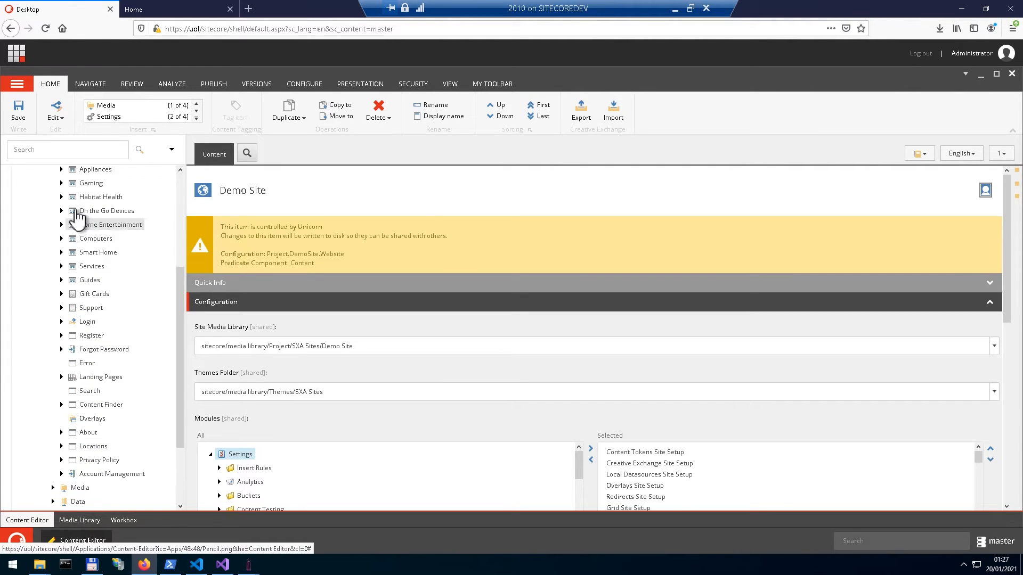
click(62, 225)
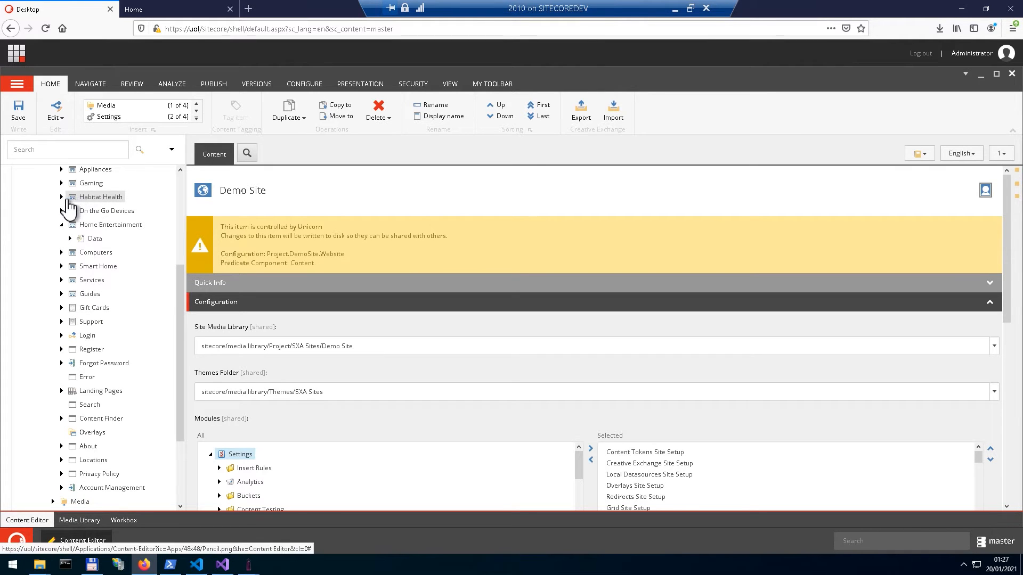
scroll(77, 317, down, 2)
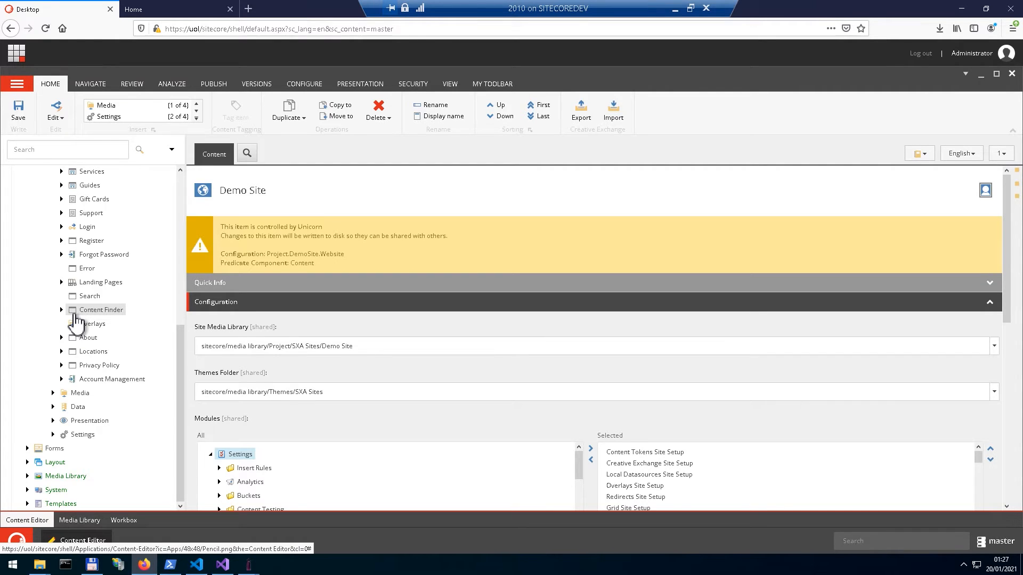
scroll(74, 314, up, 5)
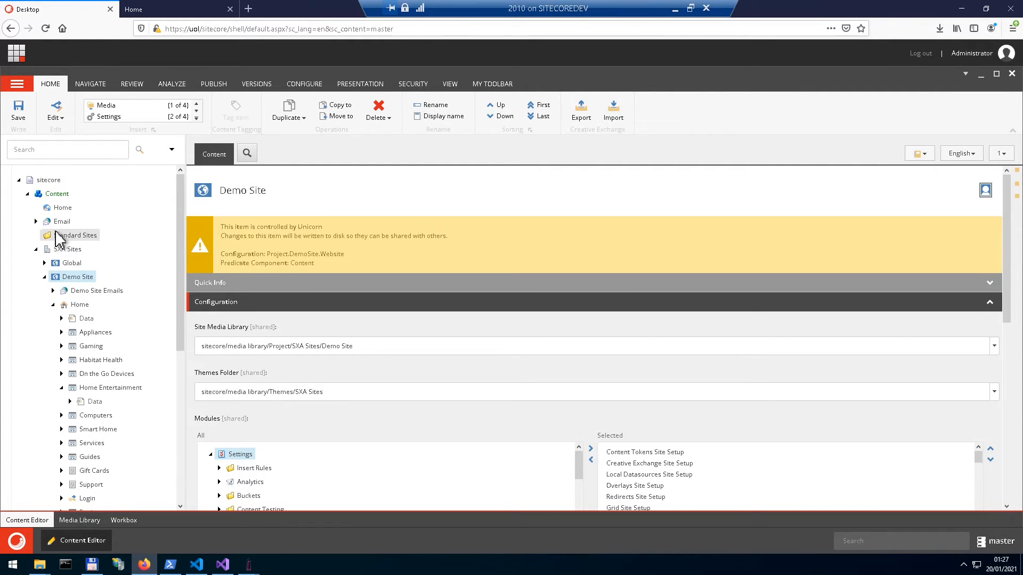
click(45, 277)
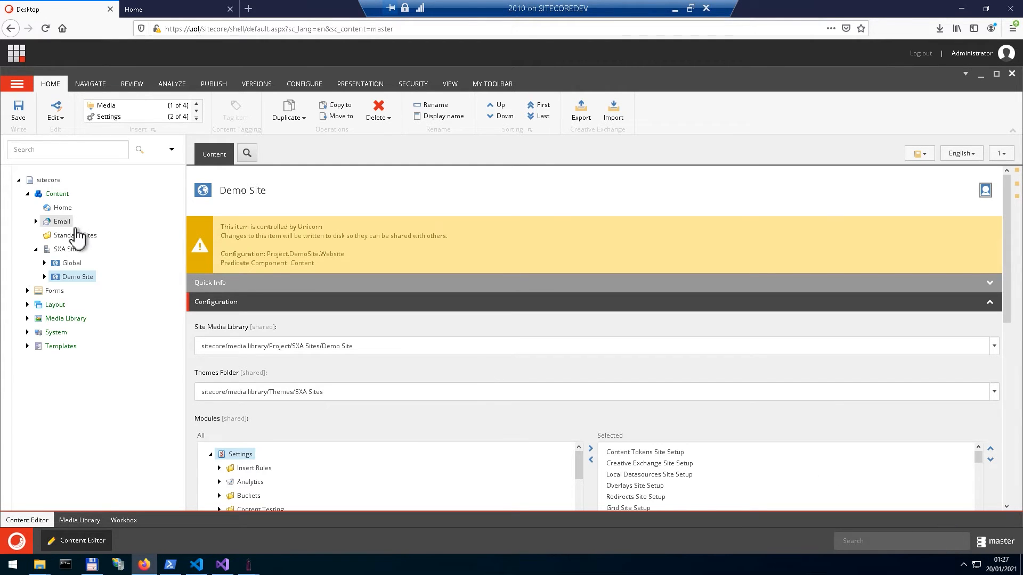
Step: Change the title of the Home item directly under Content to "Sitecore Experience Platform UPDATED" and save it
click(61, 209)
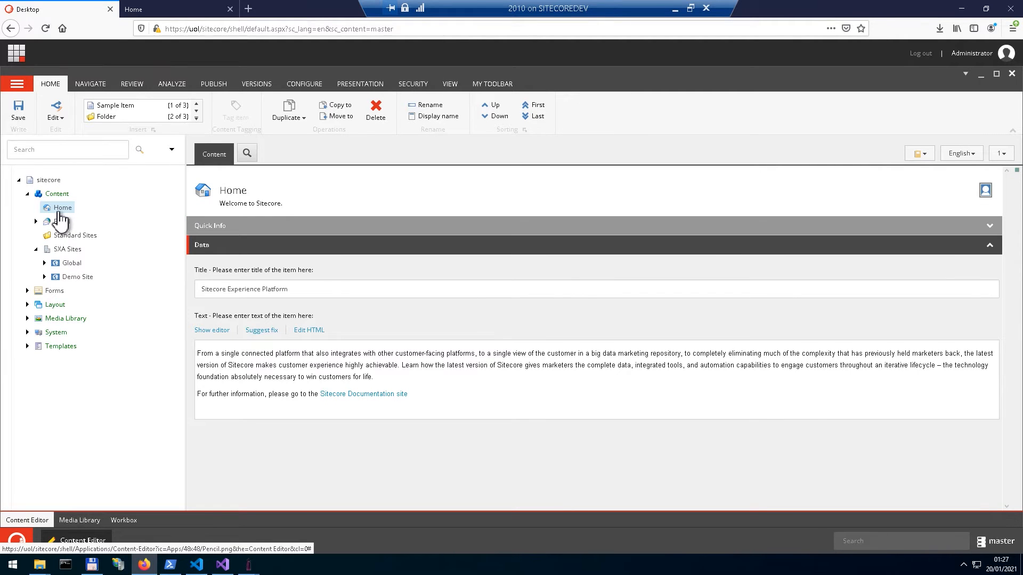
click(403, 293)
text(UPDA)
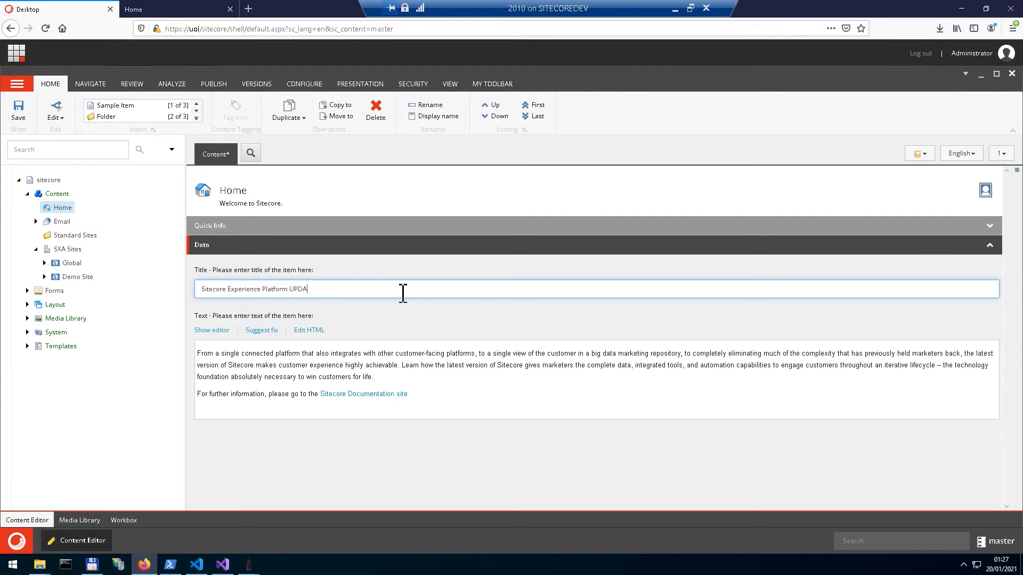
text(TED)
click(25, 124)
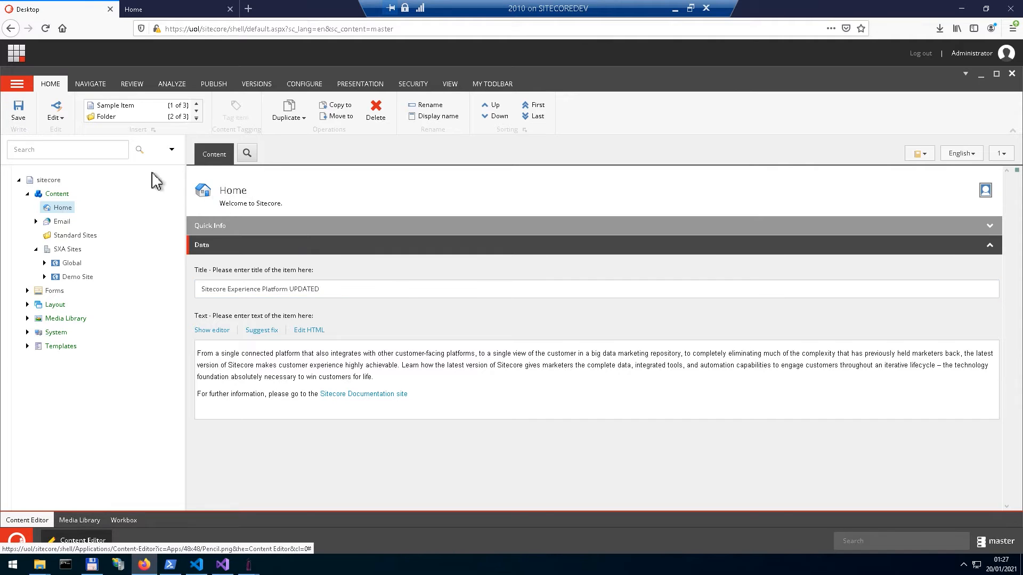
Step: Smart-publish the Home item with its subitems and related items in all languages to the Internet (web) target
click(214, 84)
click(107, 116)
click(131, 143)
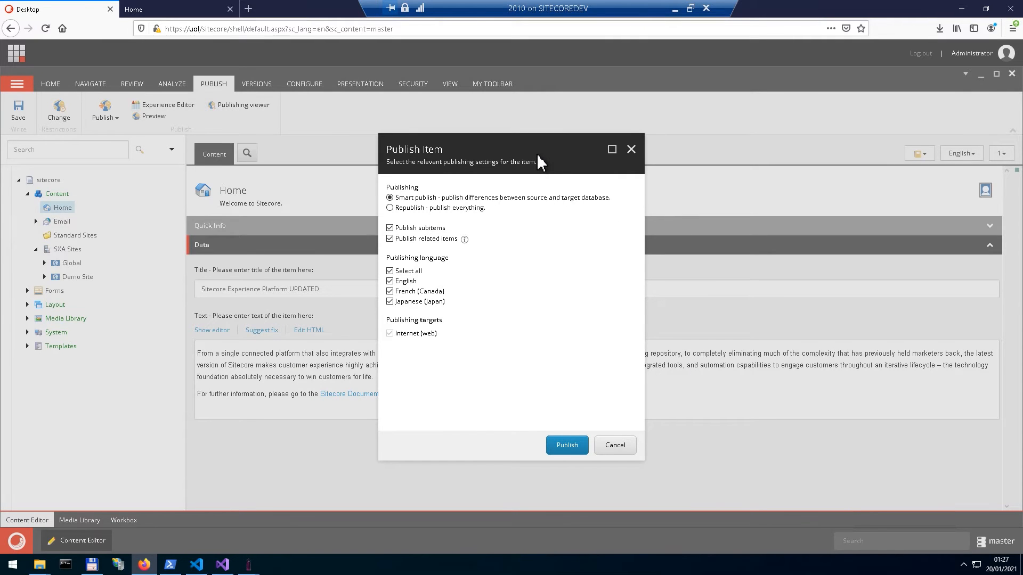
click(571, 446)
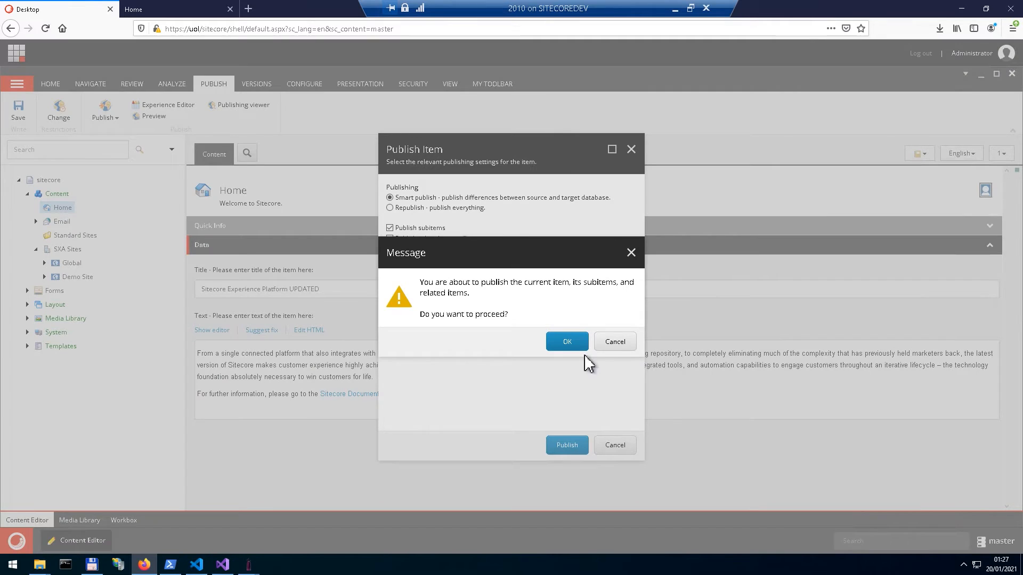
click(575, 344)
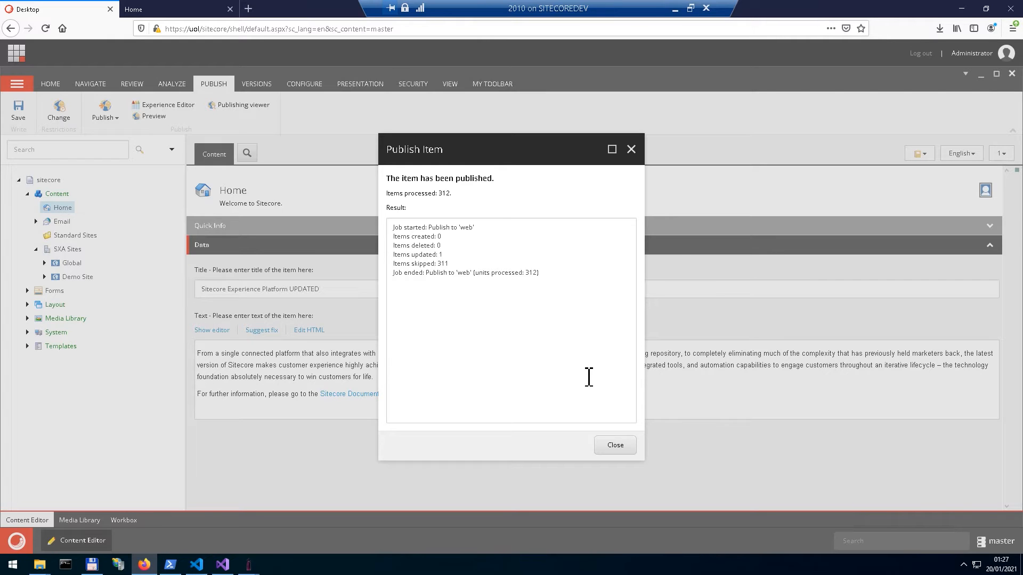
click(608, 446)
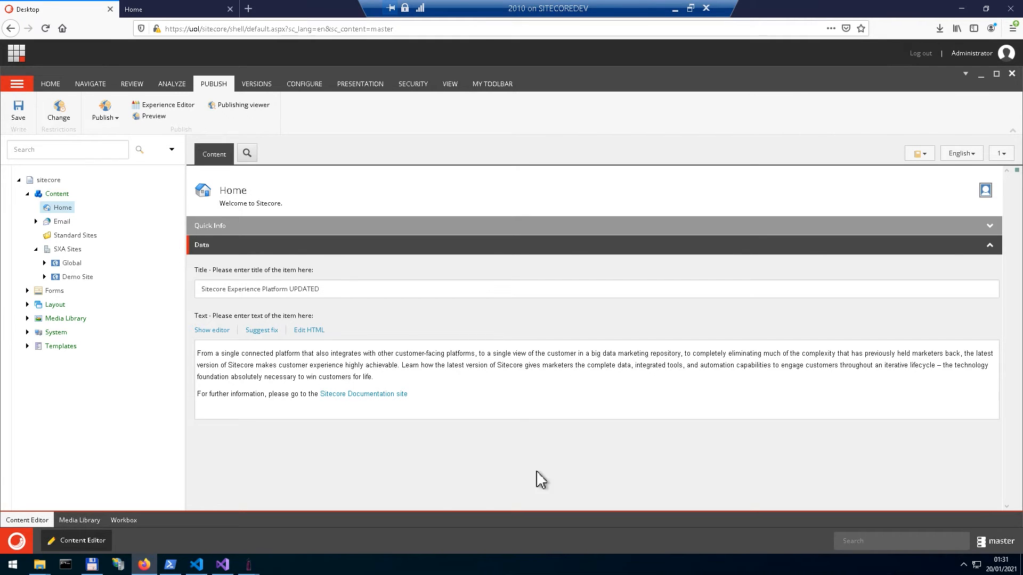
Step: Switch to Sifon, open its website sifon.uk from the product information, and look through the page's Getting started section
mouse_move(248, 565)
click(238, 528)
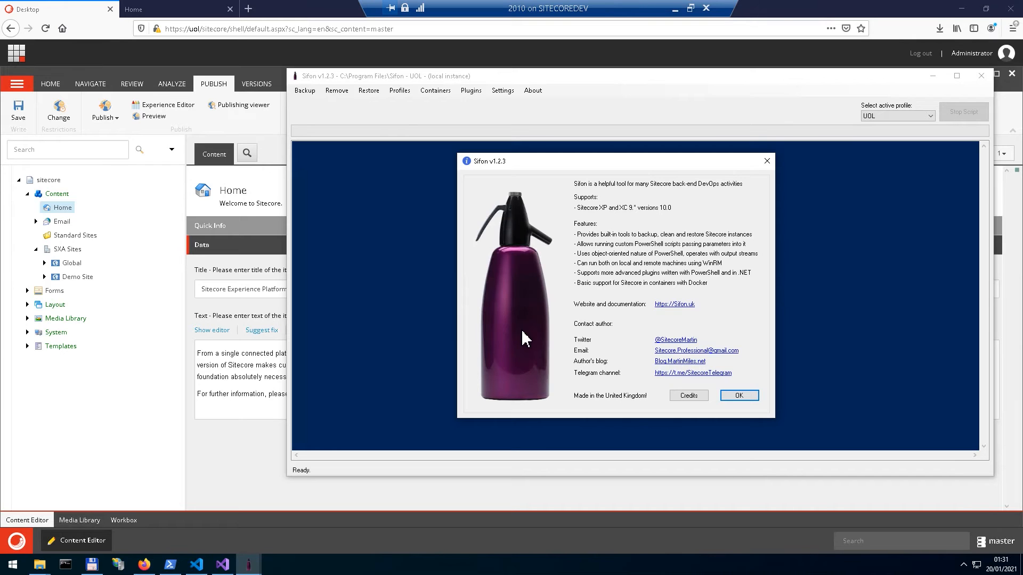
click(676, 307)
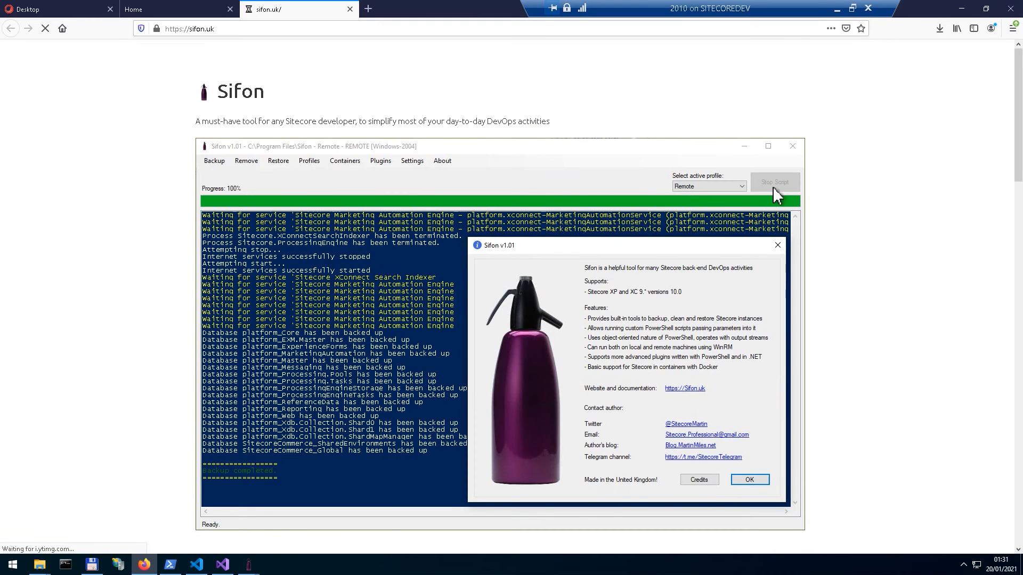
scroll(776, 192, down, 10)
scroll(769, 212, down, 3)
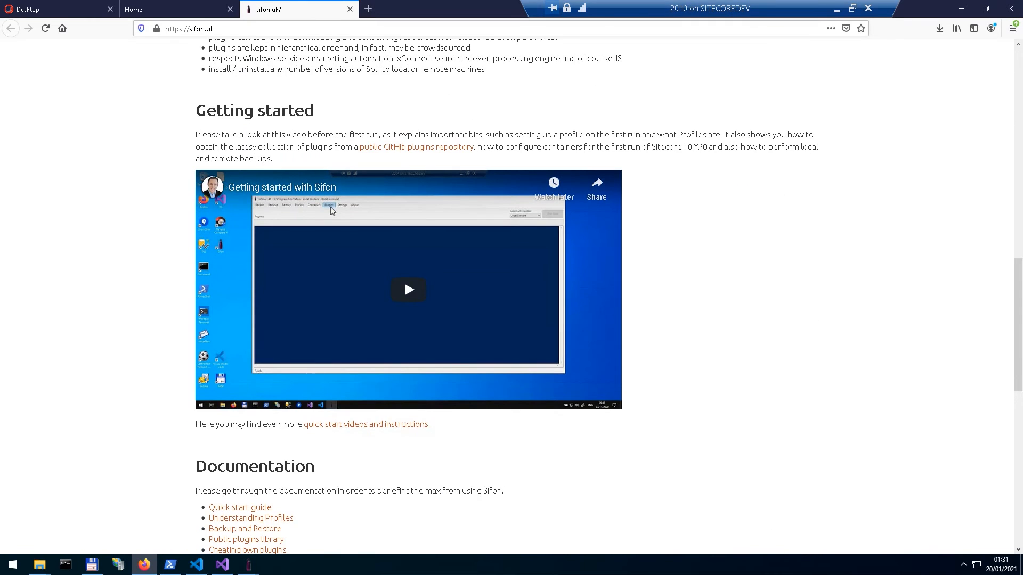
click(350, 9)
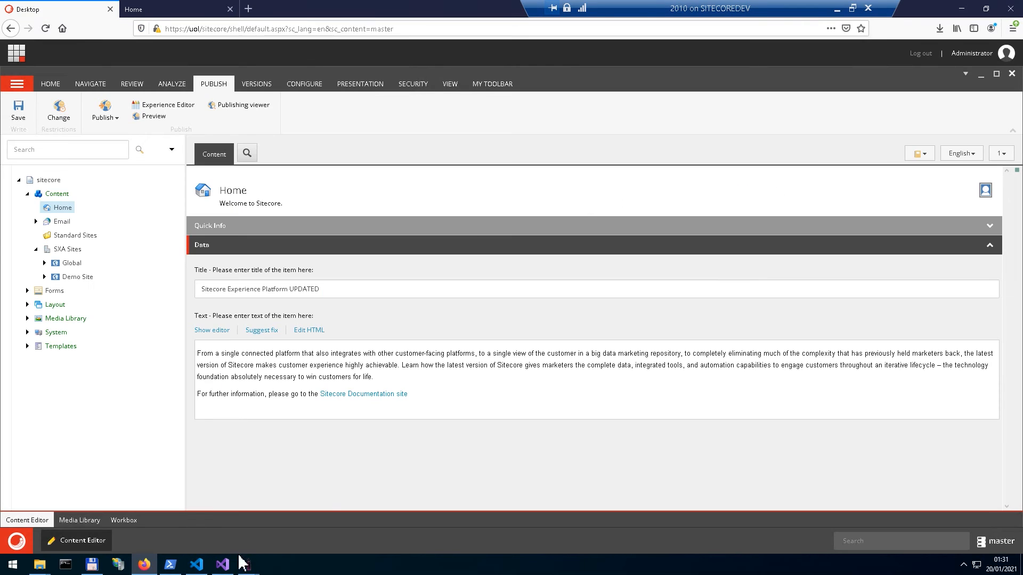
Step: Return to Sifon and install Publishing Service 4.3.0 together with Sitecore Publishing Module 9.3.0 for the UOL profile
mouse_move(249, 564)
click(321, 517)
click(738, 395)
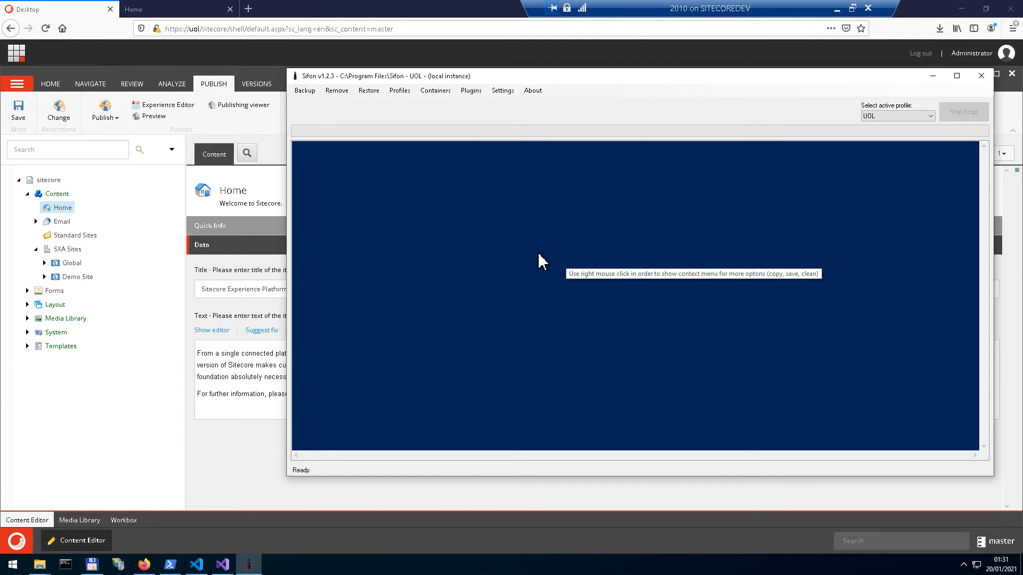
click(476, 92)
mouse_move(525, 127)
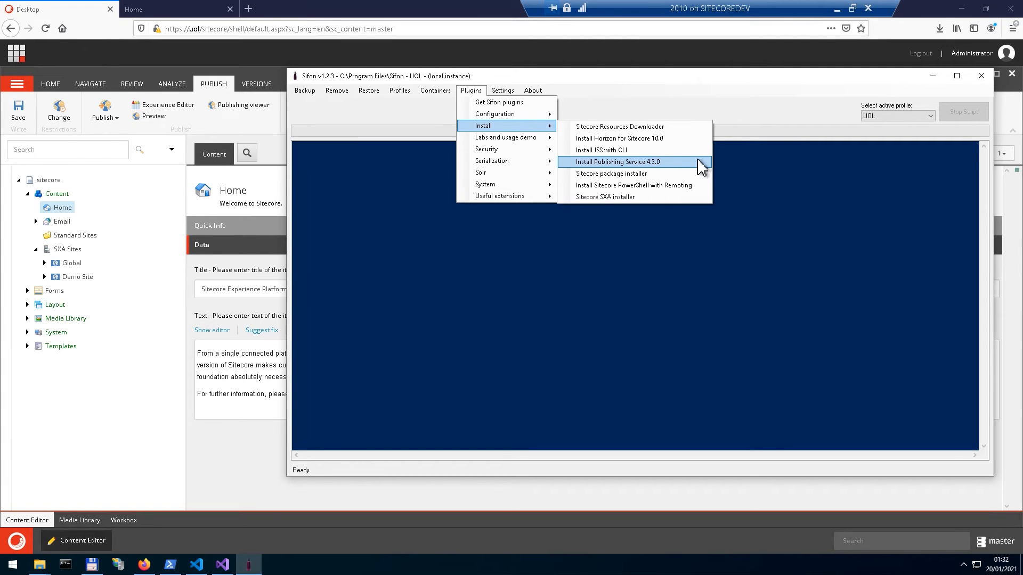
click(701, 167)
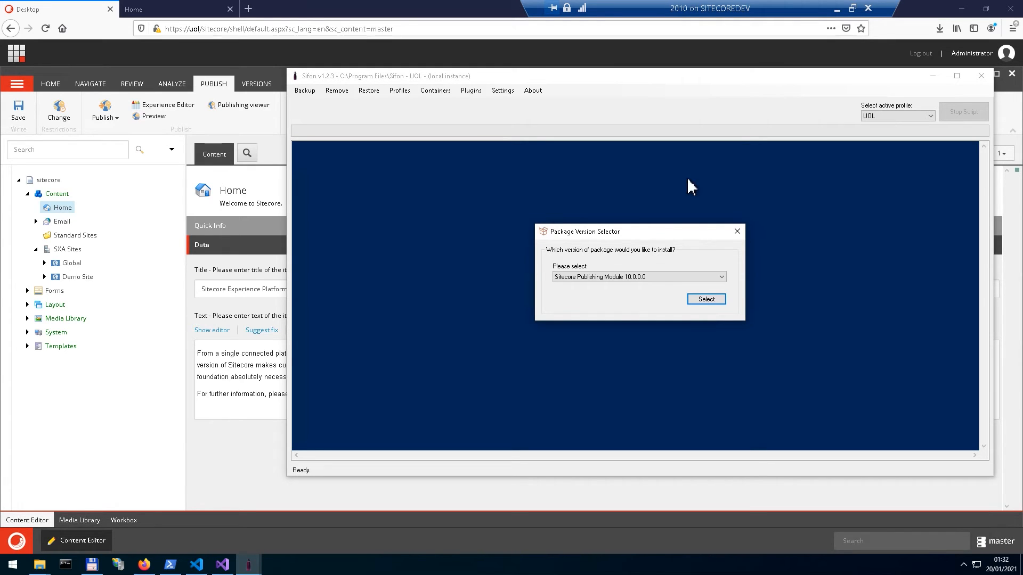
click(658, 278)
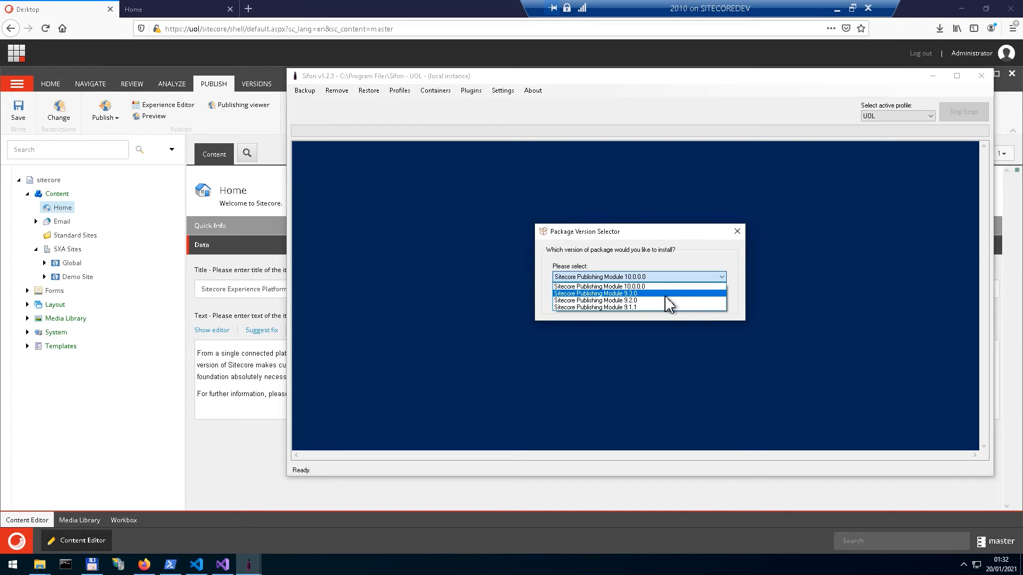
click(665, 294)
click(700, 309)
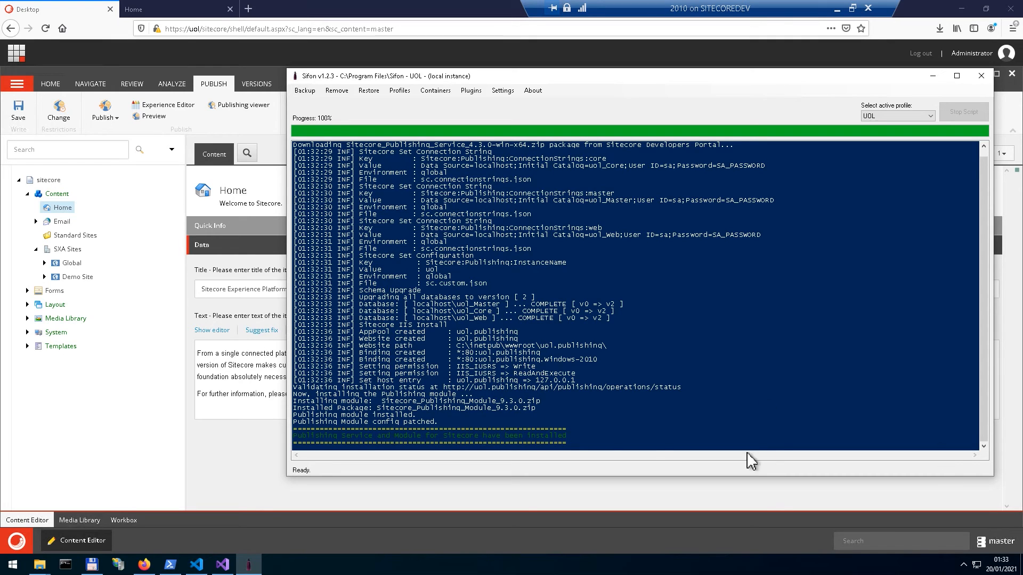
Step: Return to the Content Editor and publish the SXA Sites item with its subitems and related items in all languages to the Internet target
click(197, 56)
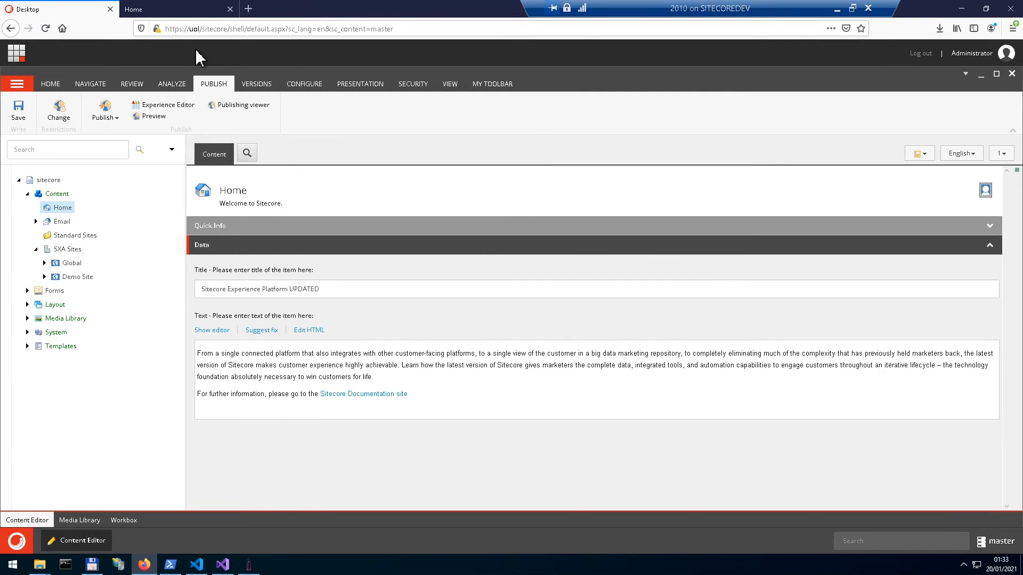
click(46, 250)
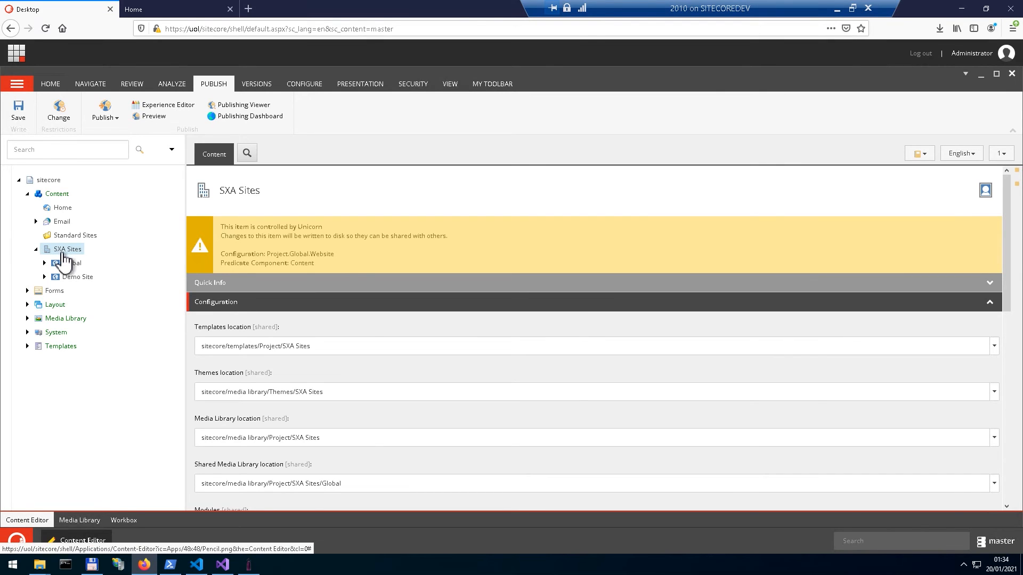
click(105, 115)
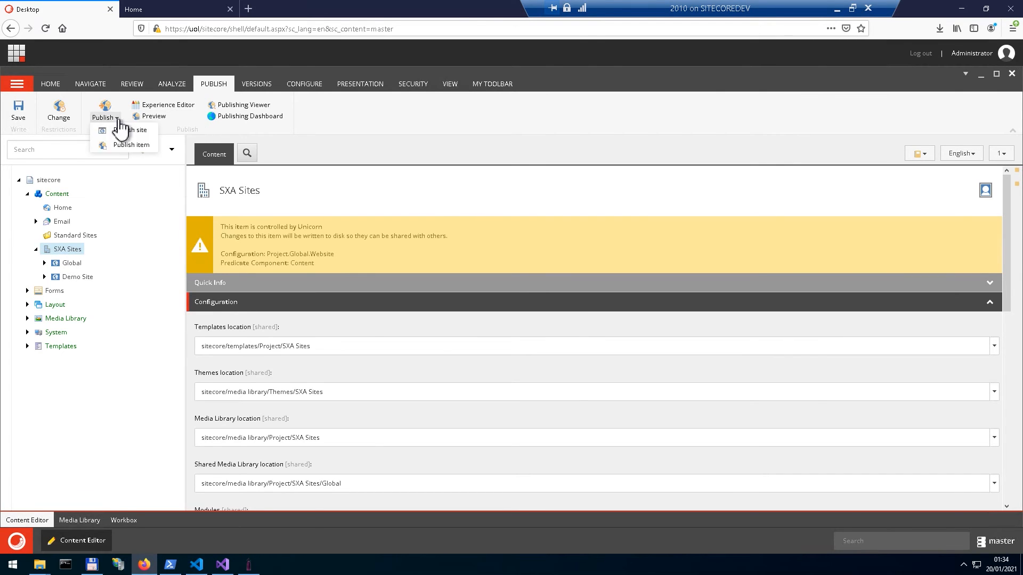
click(141, 153)
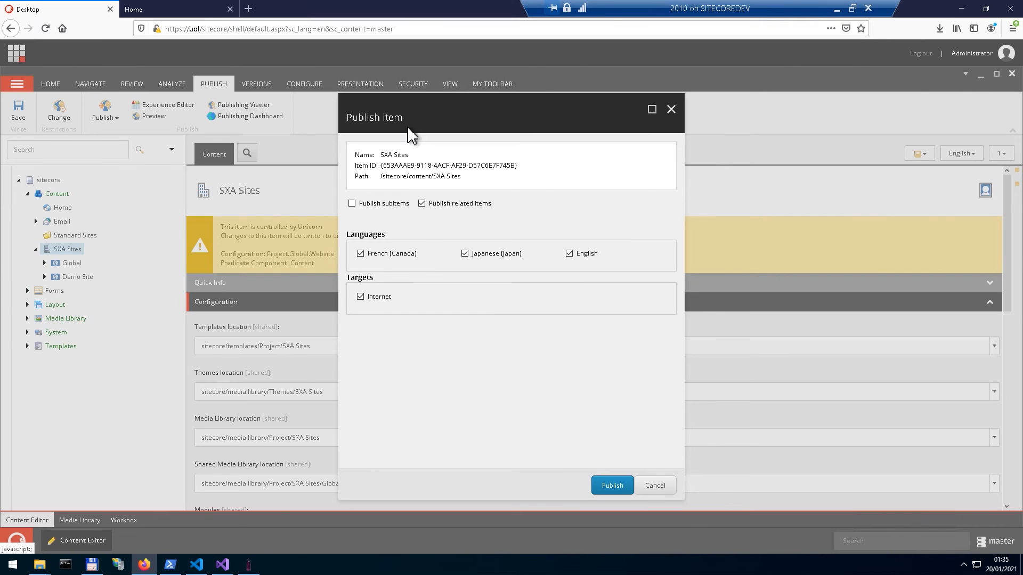
click(358, 204)
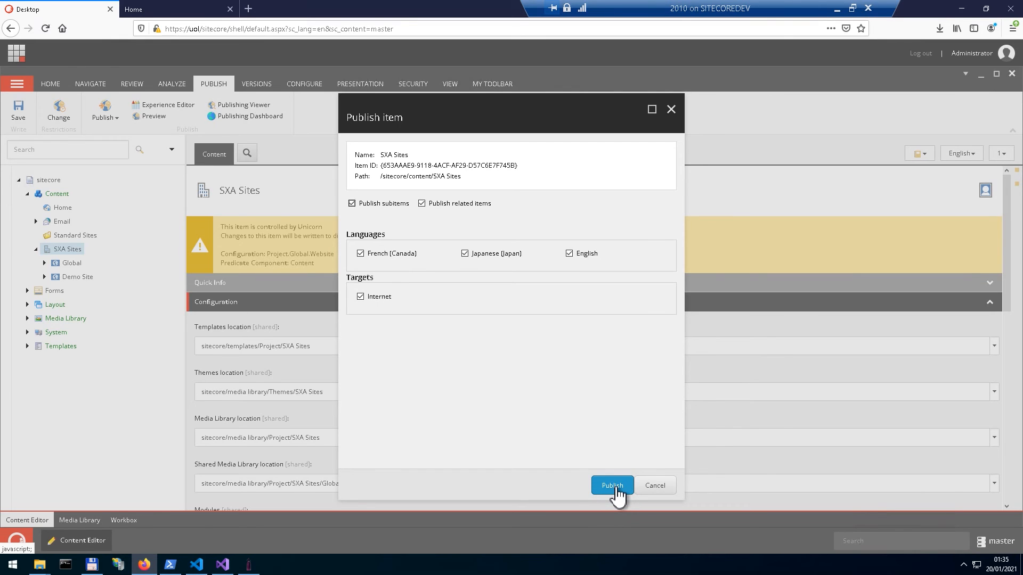
click(617, 490)
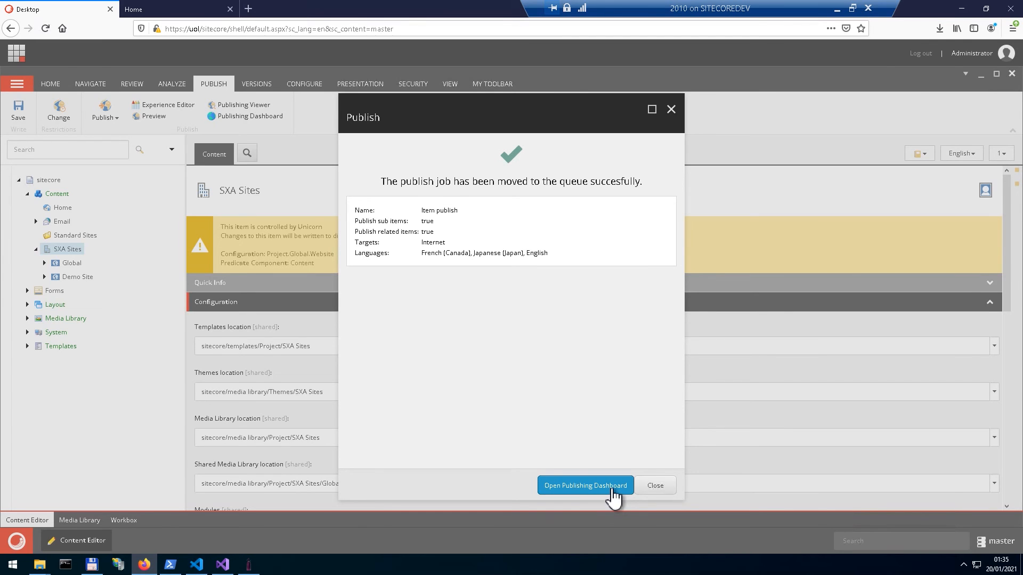
drag(566, 190, 585, 185)
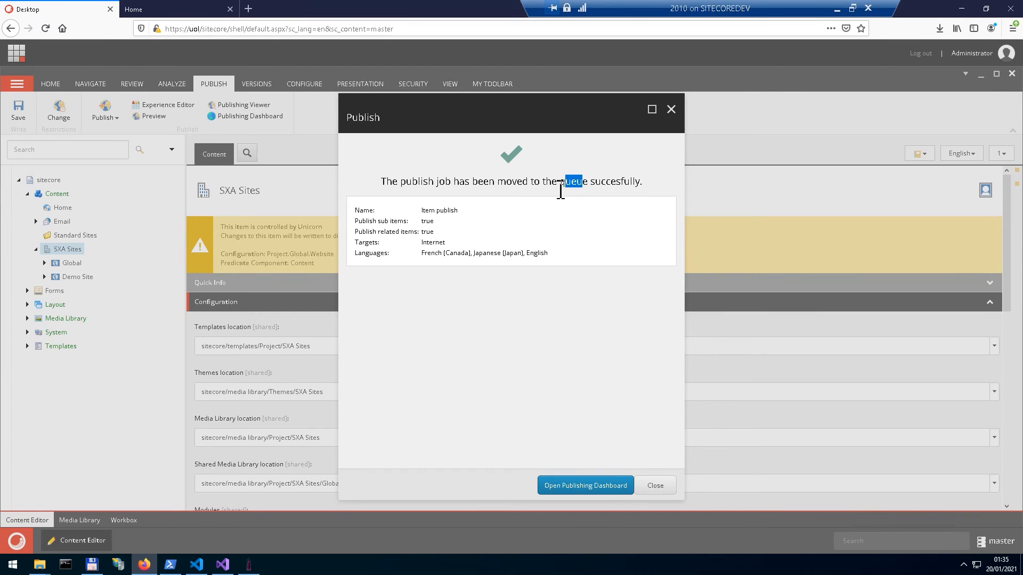
Step: Look up the uol.publishing website among the sites in IIS Manager, then close IIS Manager
click(497, 249)
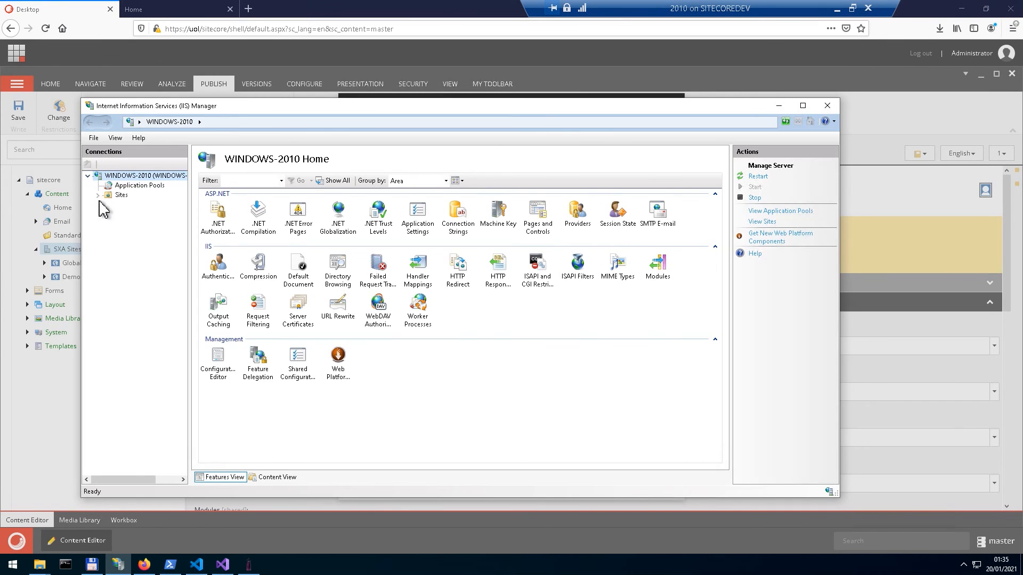
click(98, 196)
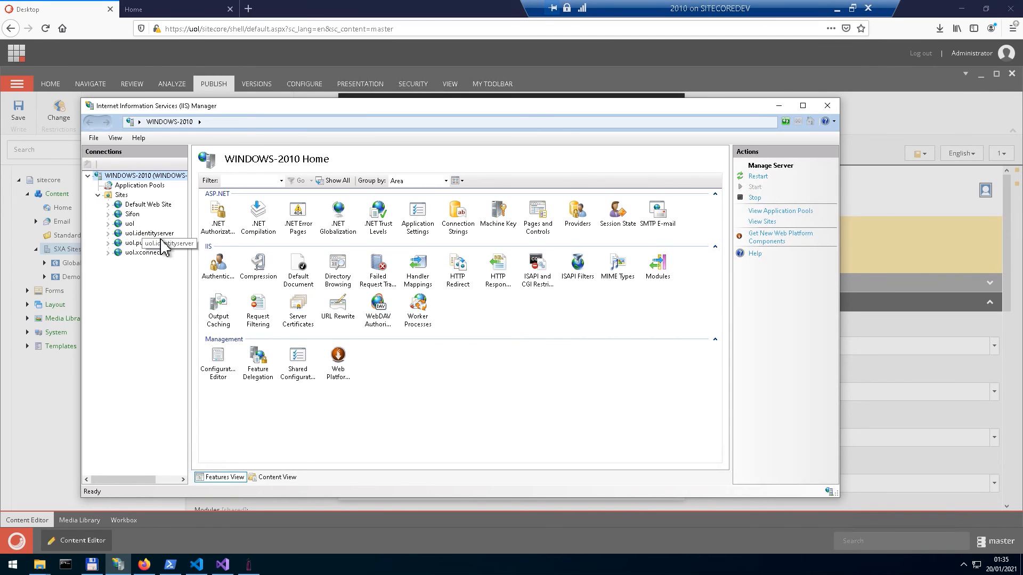
click(144, 244)
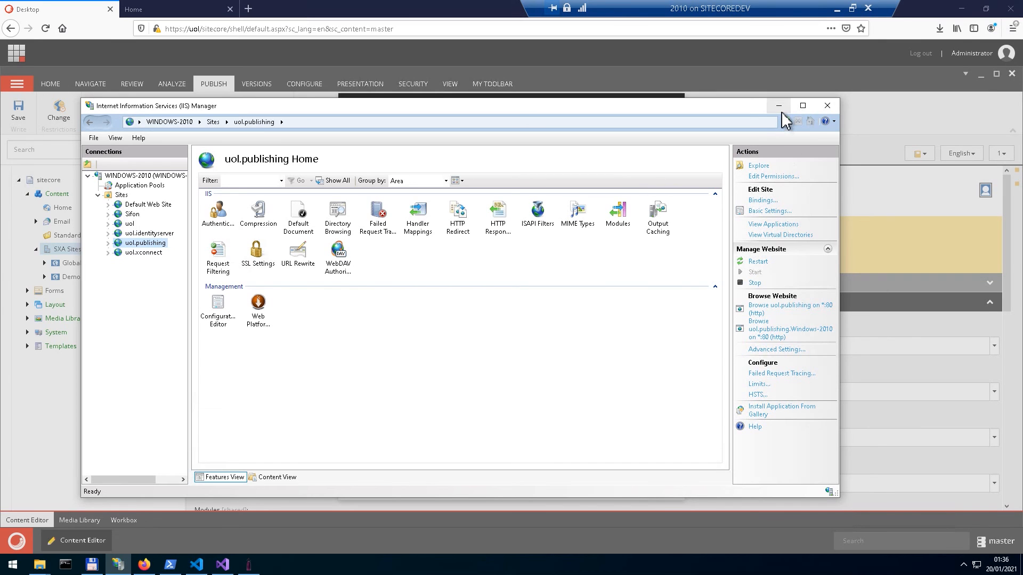
click(827, 105)
Step: Open the Publishing Dashboard and examine the recent item publish job's details, including its duration and affected item versions
click(581, 486)
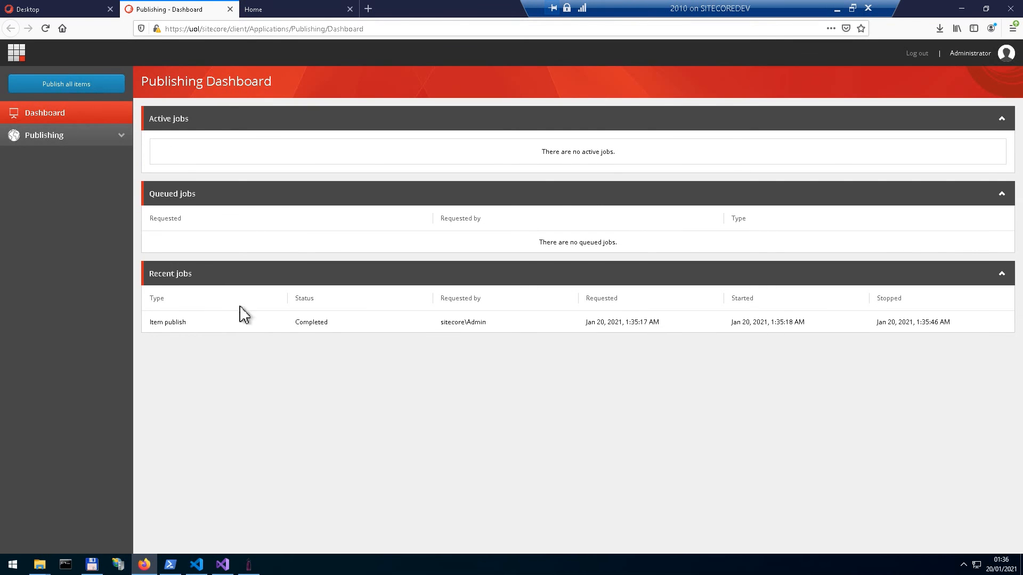
click(322, 323)
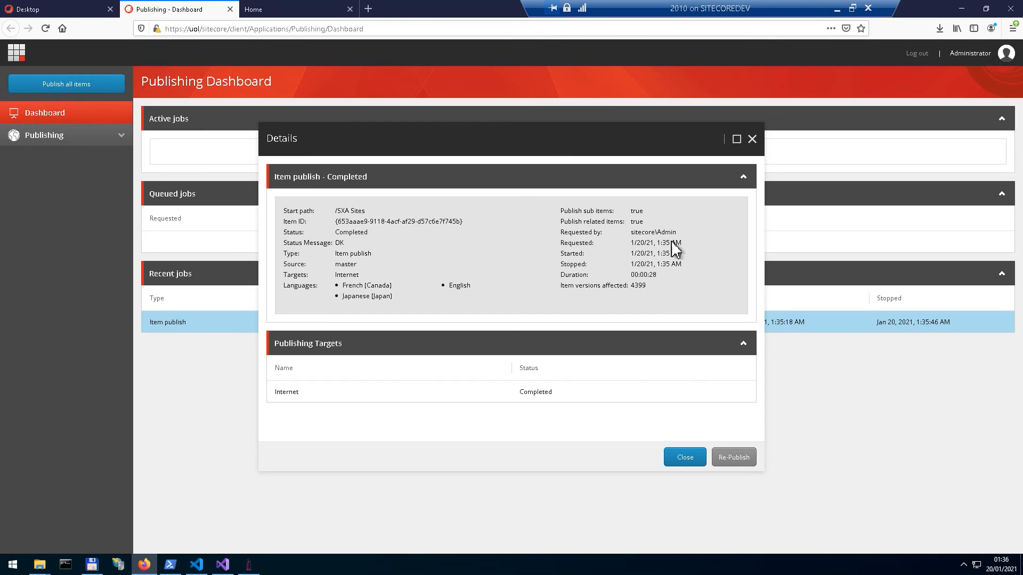
double_click(646, 291)
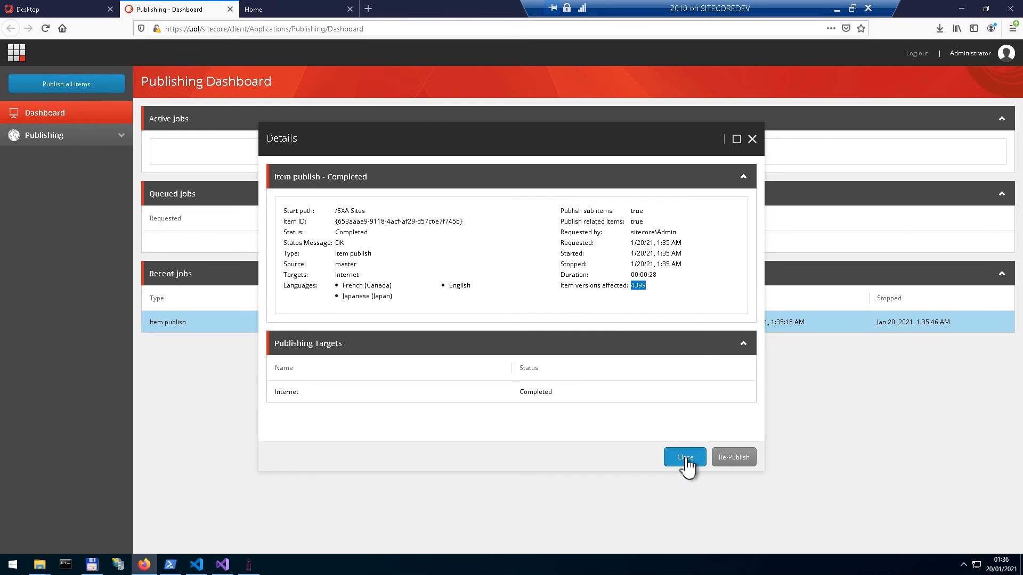
click(684, 461)
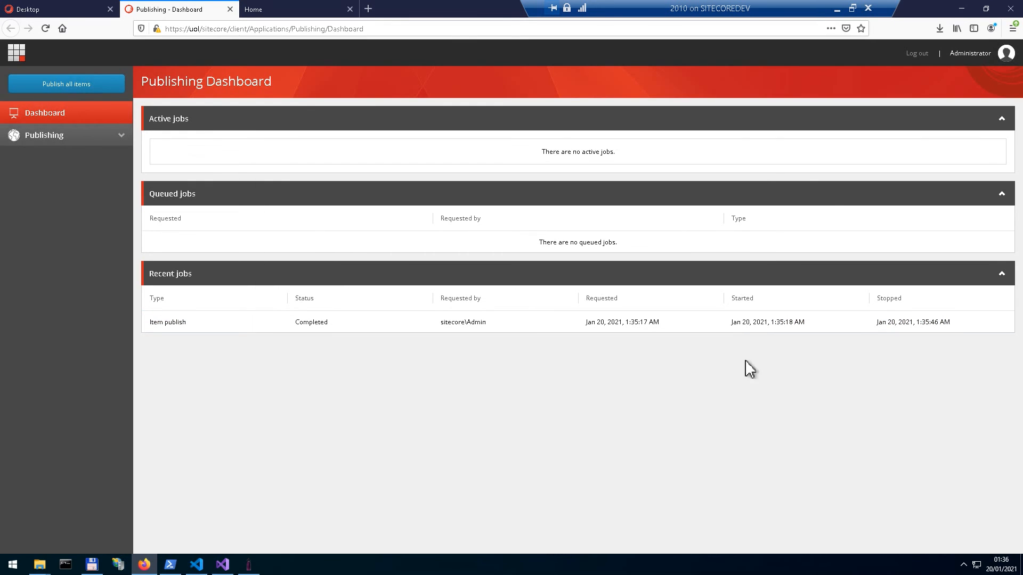
Step: Switch the Sitecore desktop to the web database and examine the published Global and Demo Site Home items under SXA Sites
click(79, 9)
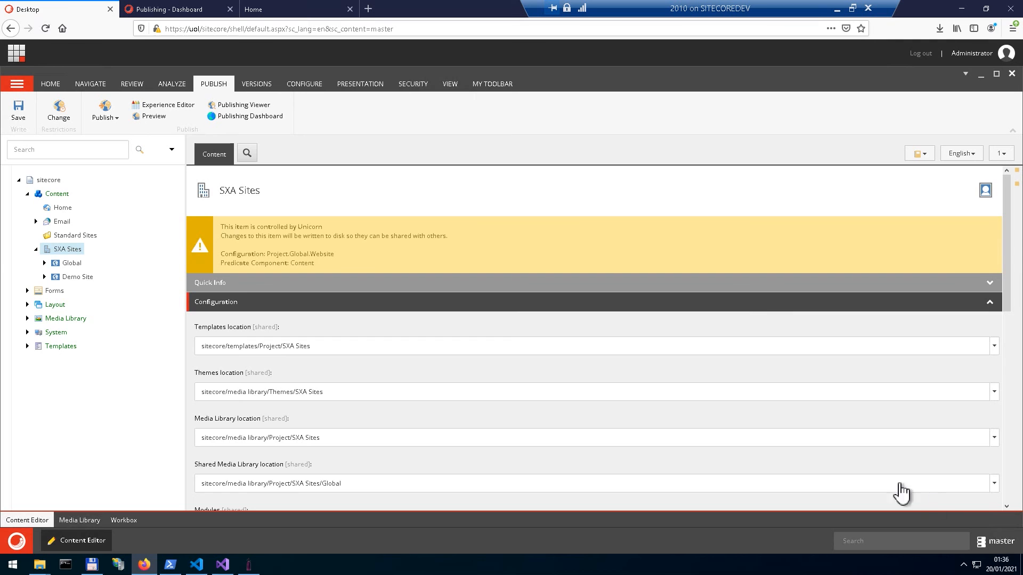
click(996, 542)
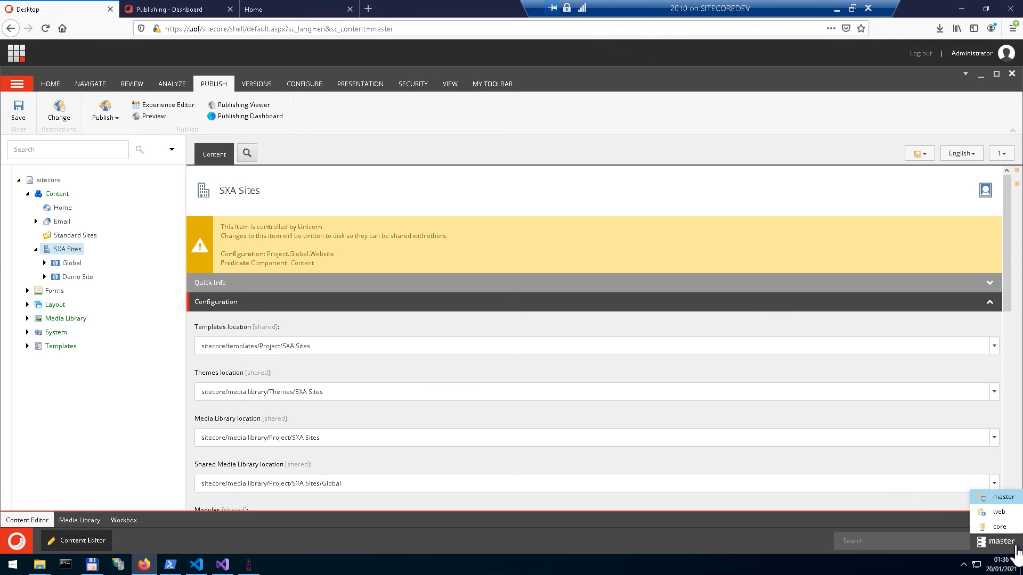
click(993, 526)
click(18, 541)
click(93, 207)
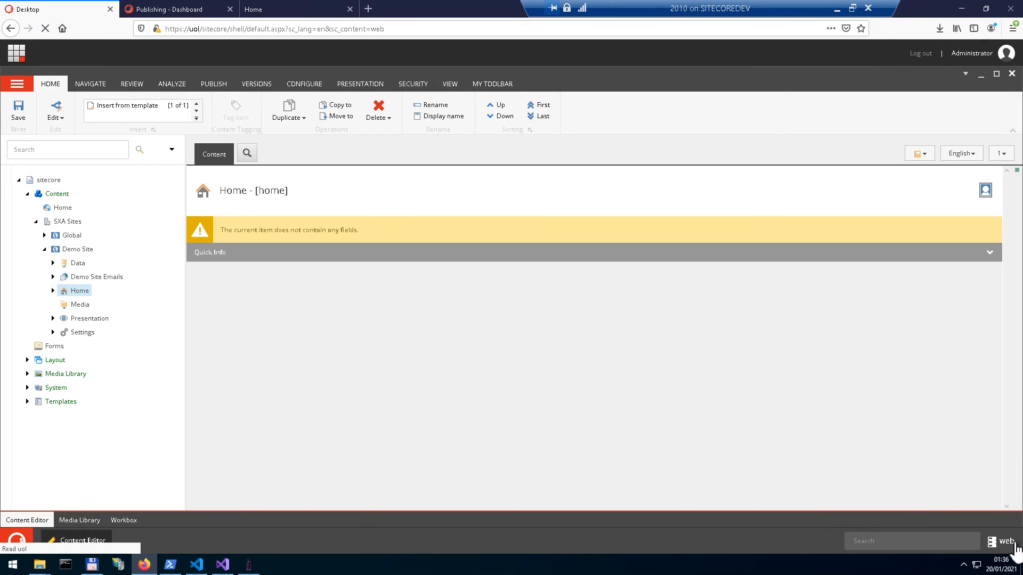
click(44, 235)
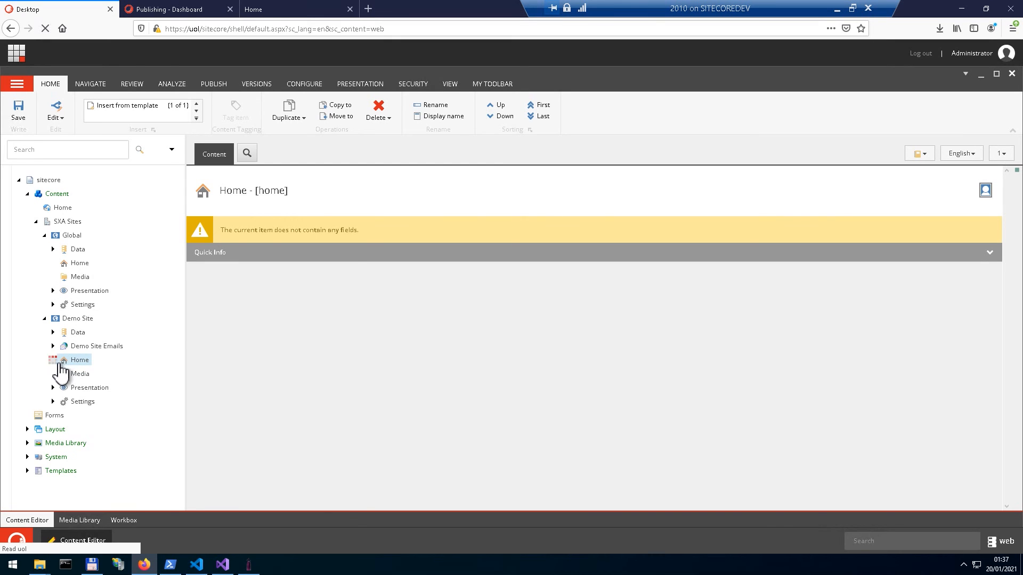
click(53, 359)
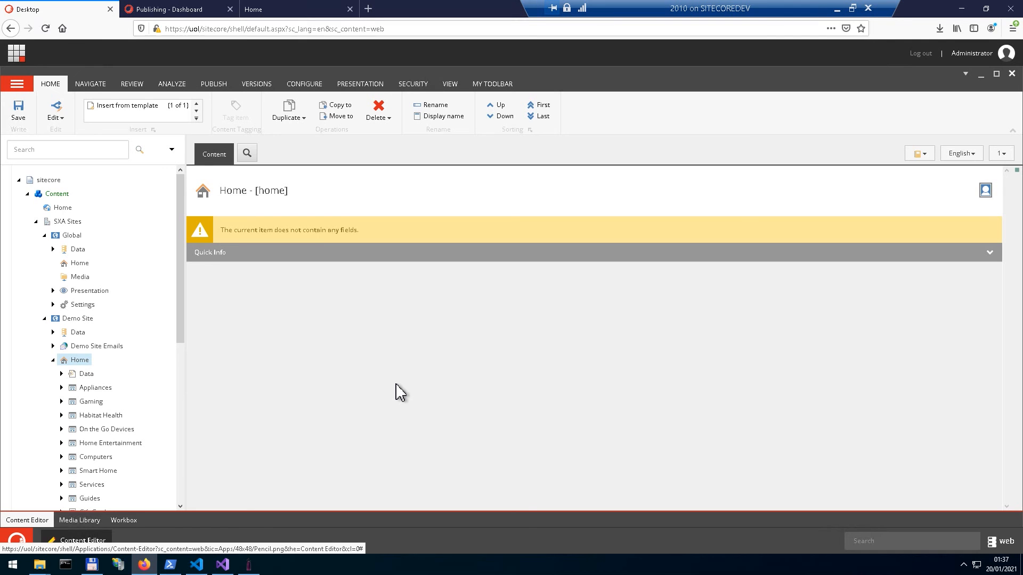
Step: Switch back to Sifon and review the Publishing Service and module installation log
click(249, 565)
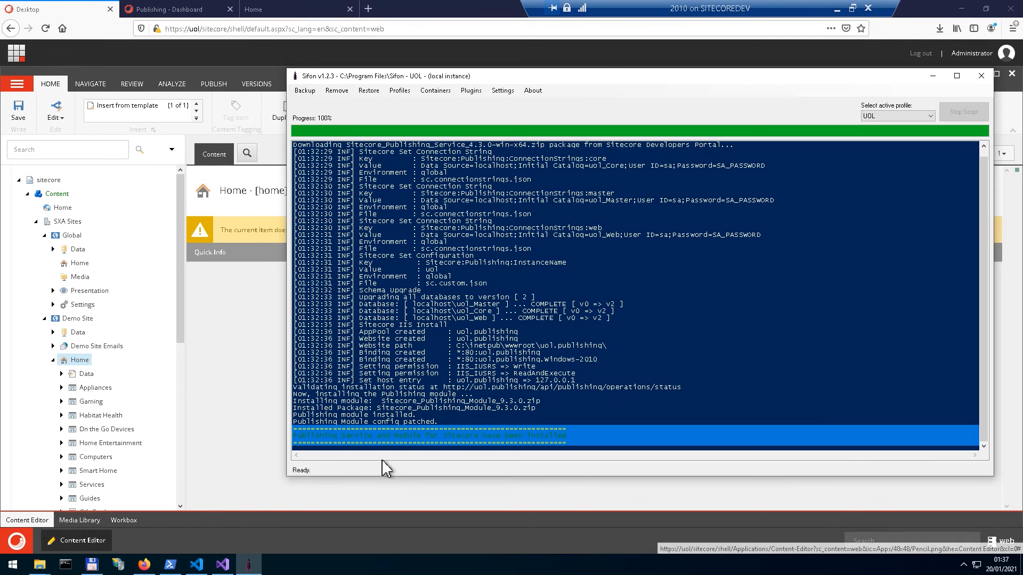
click(764, 312)
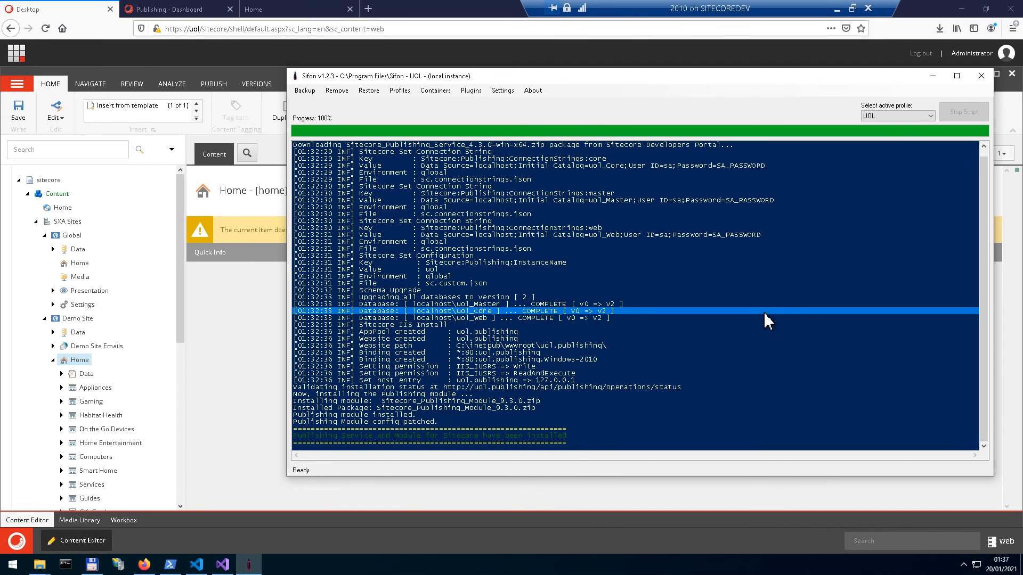